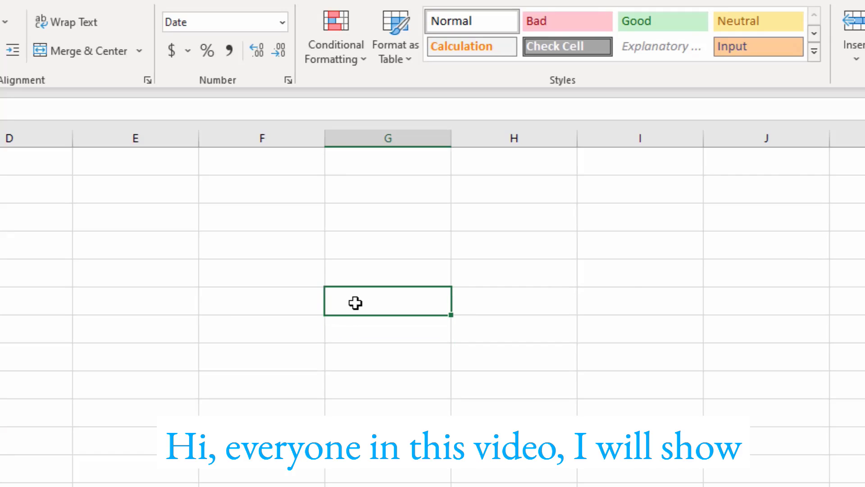
# Step: Enter 11/11/2021 in a column G cell and type kudutek.com two rows below it
pyautogui.write('11/11')
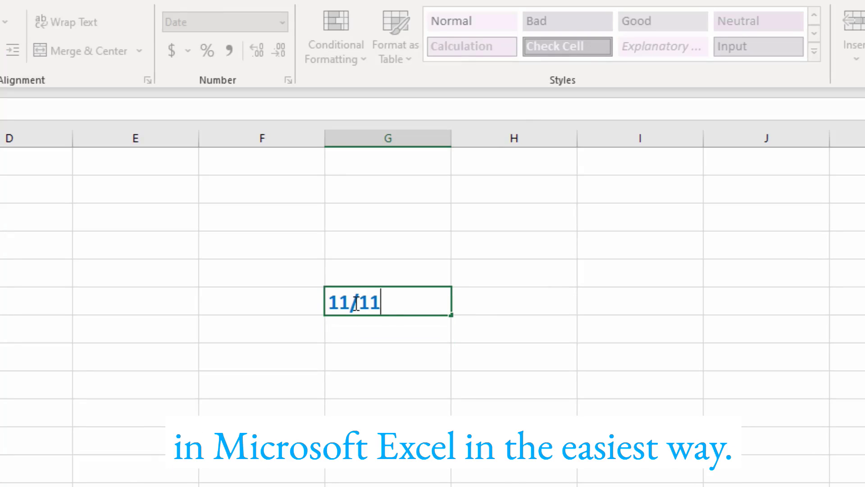
pyautogui.write('/2021')
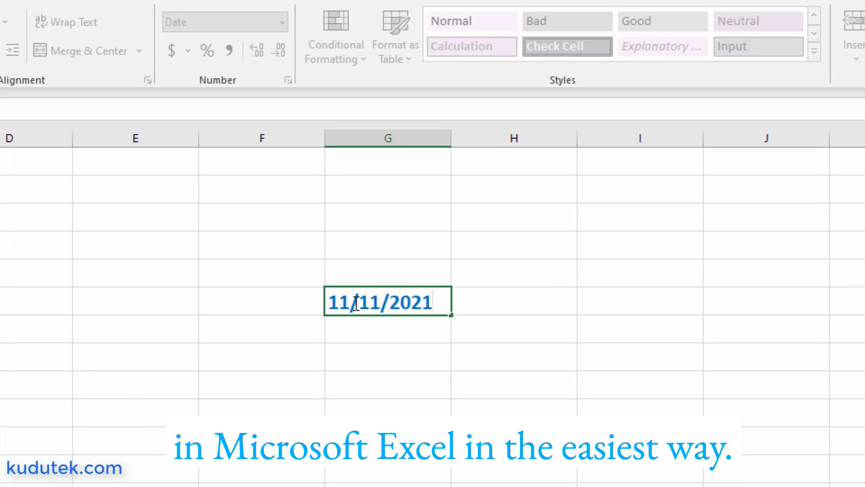
pyautogui.press('Return')
pyautogui.click(363, 303)
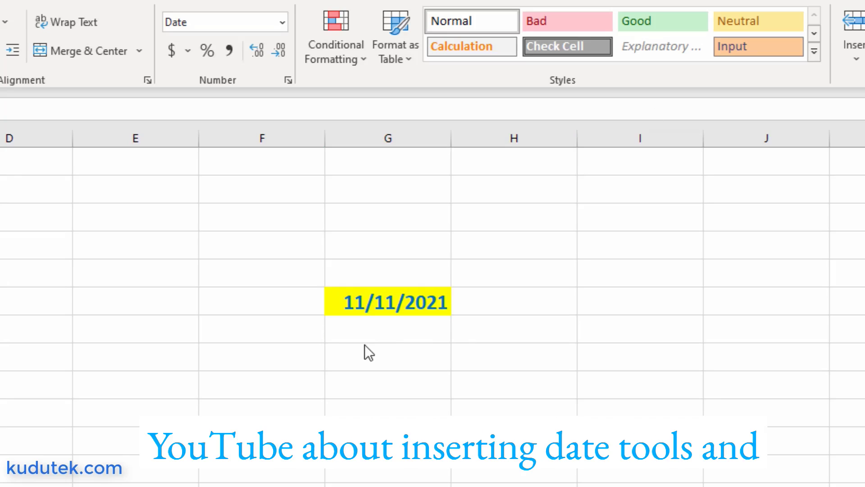
pyautogui.click(365, 358)
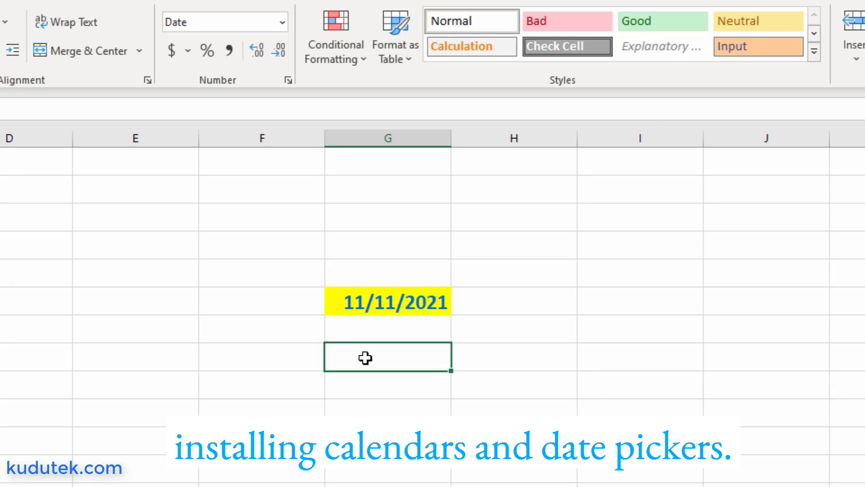
pyautogui.write('kudutek')
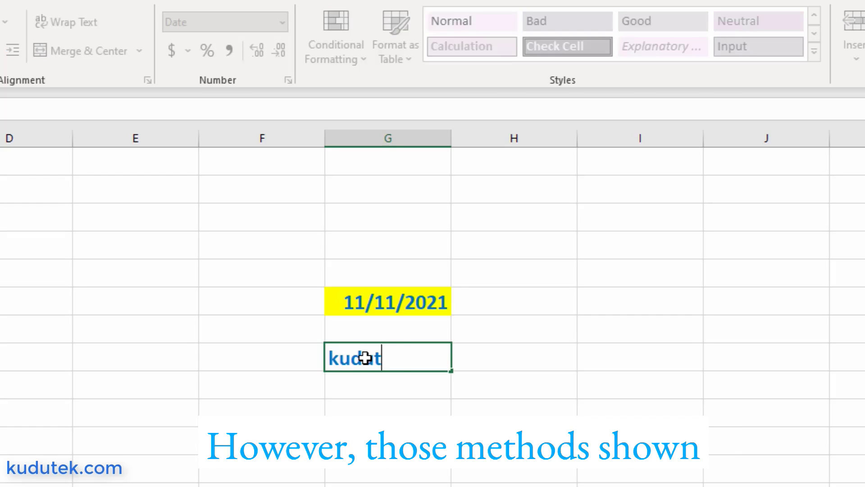
pyautogui.write('.com')
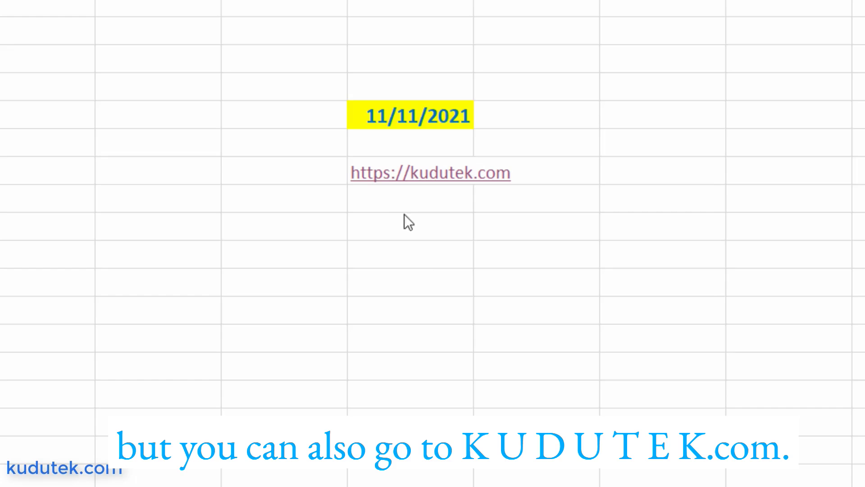
# Step: Follow the kudutek.com link through Calendar Date Picker Drop-Down to the XLNavigator download page
pyautogui.click(408, 174)
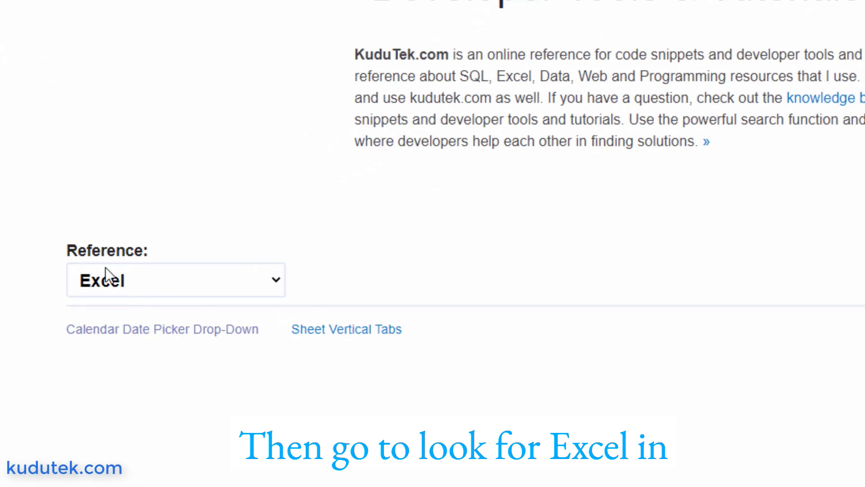
pyautogui.click(109, 330)
pyautogui.scroll(-1, 453, 207)
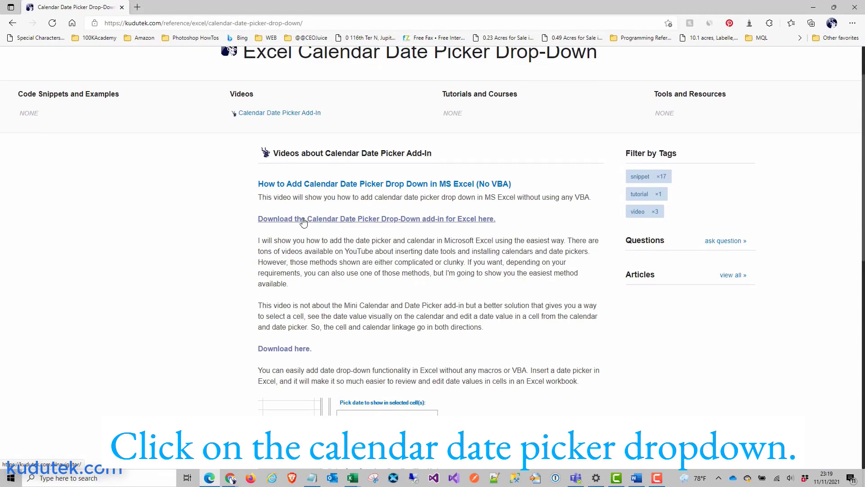
pyautogui.click(284, 349)
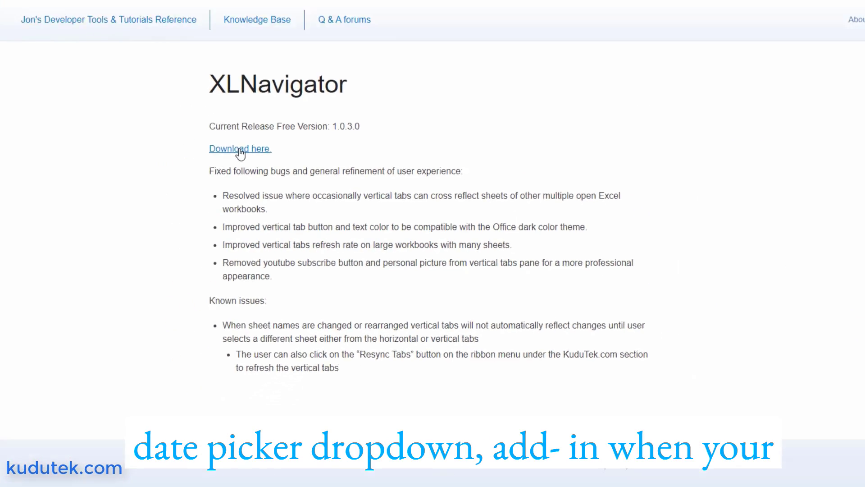
# Step: Download XLNavigatorSetup(1.0.3).msi, keep it despite Edge's warning, and launch it
pyautogui.click(190, 125)
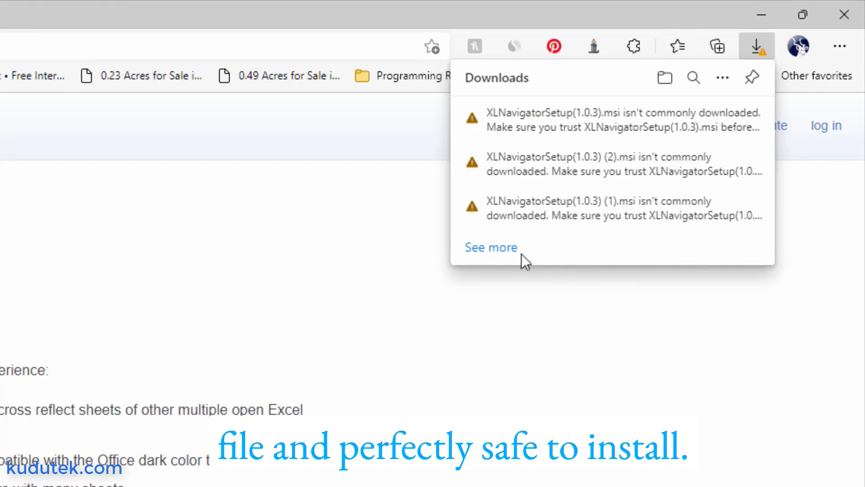
pyautogui.click(501, 253)
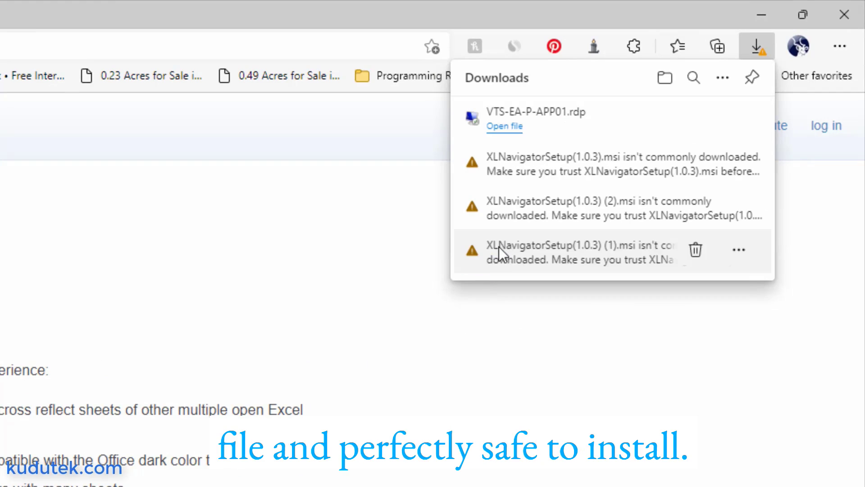
pyautogui.click(739, 255)
pyautogui.click(633, 308)
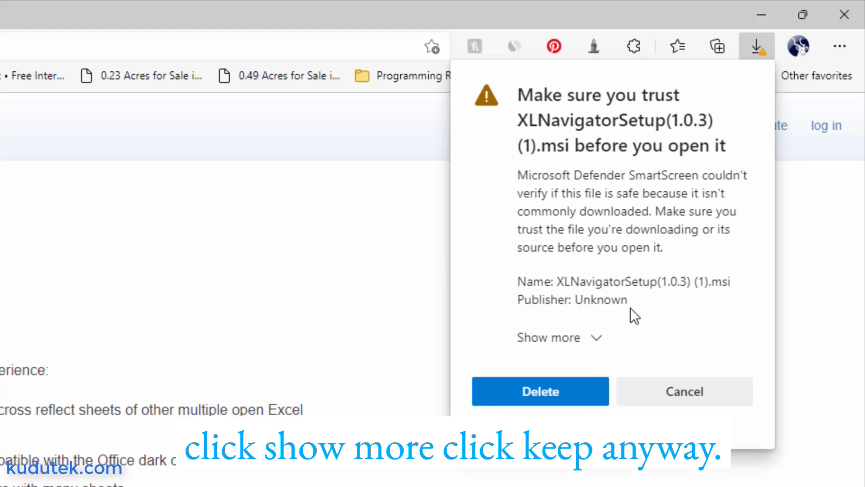
pyautogui.click(577, 341)
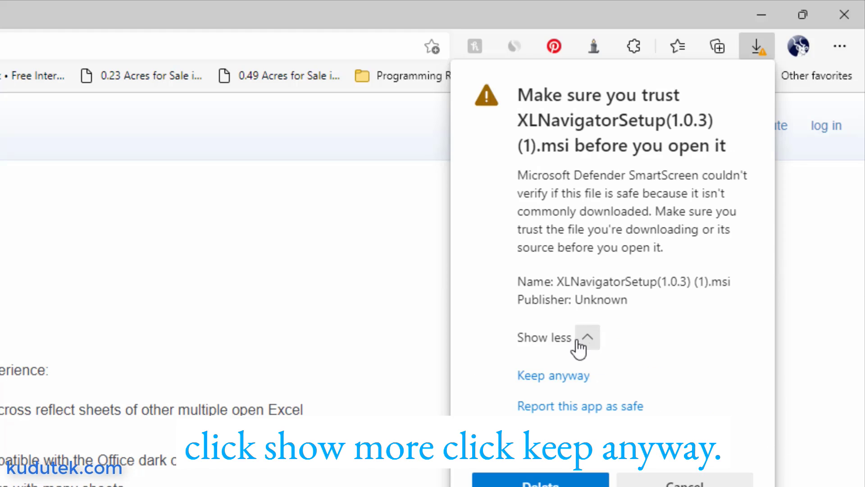
pyautogui.click(563, 375)
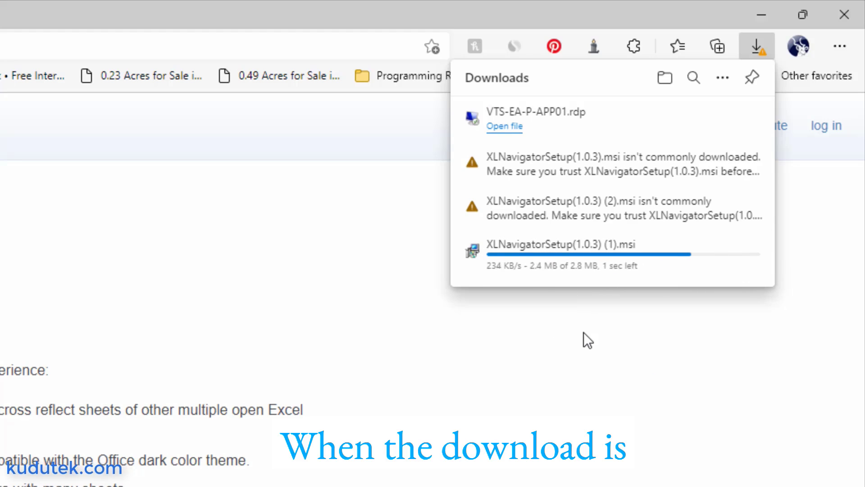
pyautogui.click(502, 260)
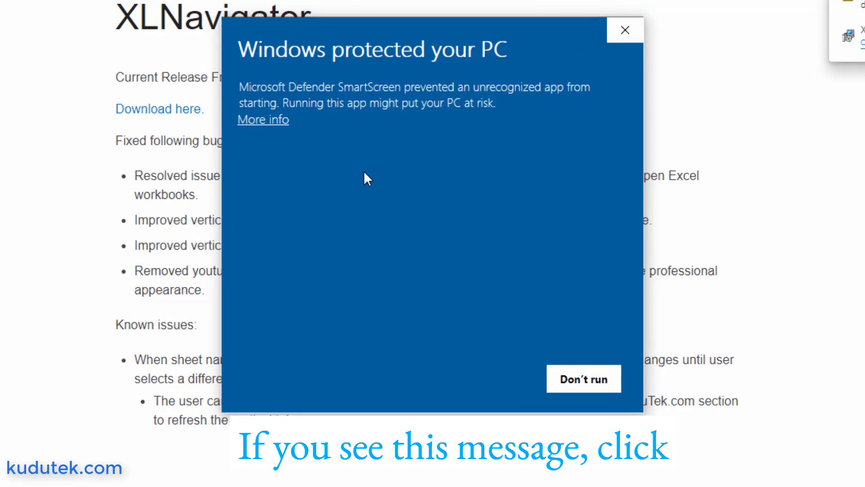
# Step: Run the installer past SmartScreen and complete the XLNavigator setup wizard with default settings
pyautogui.click(263, 121)
pyautogui.click(489, 378)
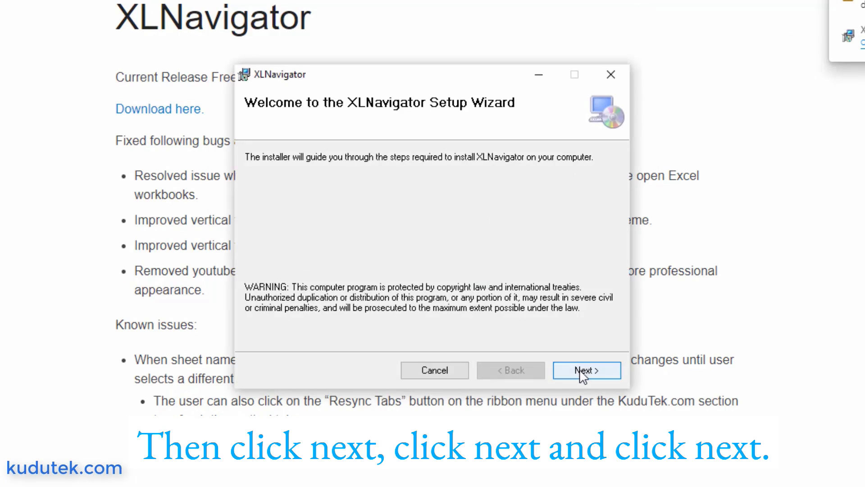
pyautogui.click(582, 373)
pyautogui.click(581, 373)
pyautogui.click(583, 373)
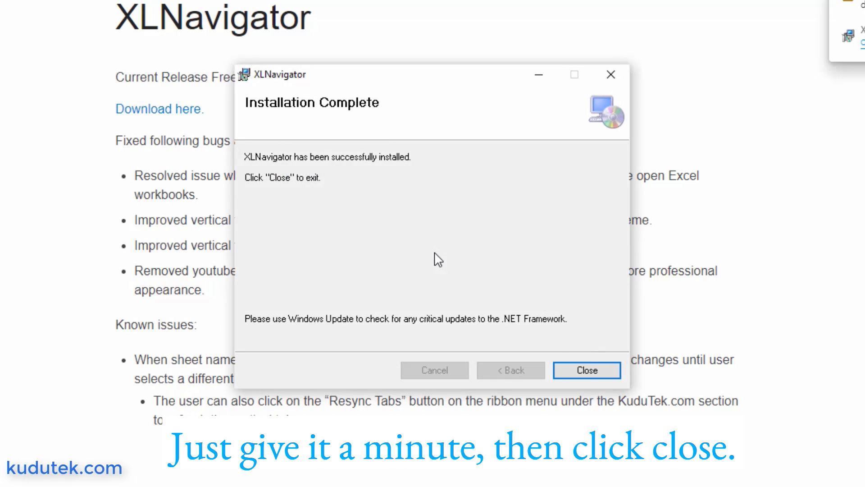
pyautogui.click(585, 372)
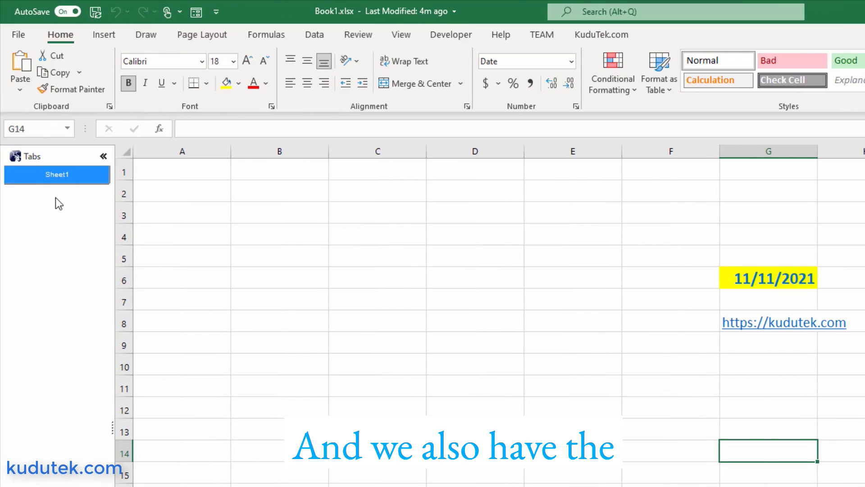
# Step: Dock the XLNavigator Tabs pane on the right side of the worksheet
pyautogui.click(101, 157)
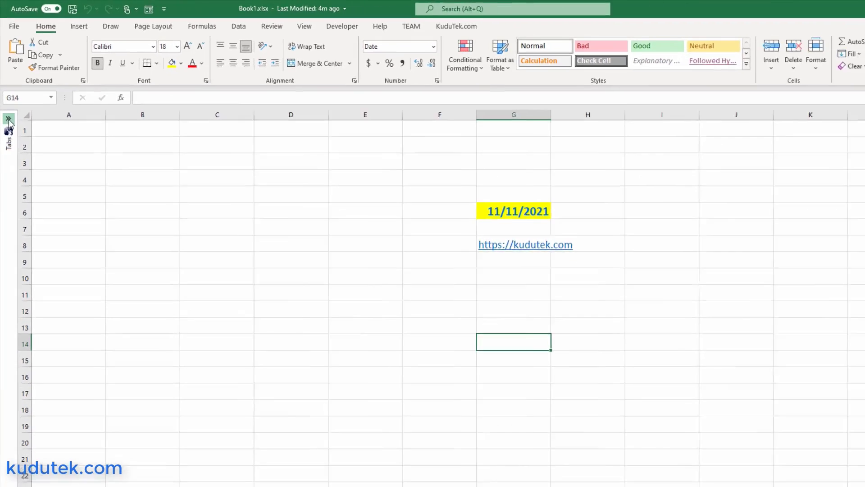
pyautogui.click(11, 156)
pyautogui.moveTo(35, 101); pyautogui.dragTo(850, 278)
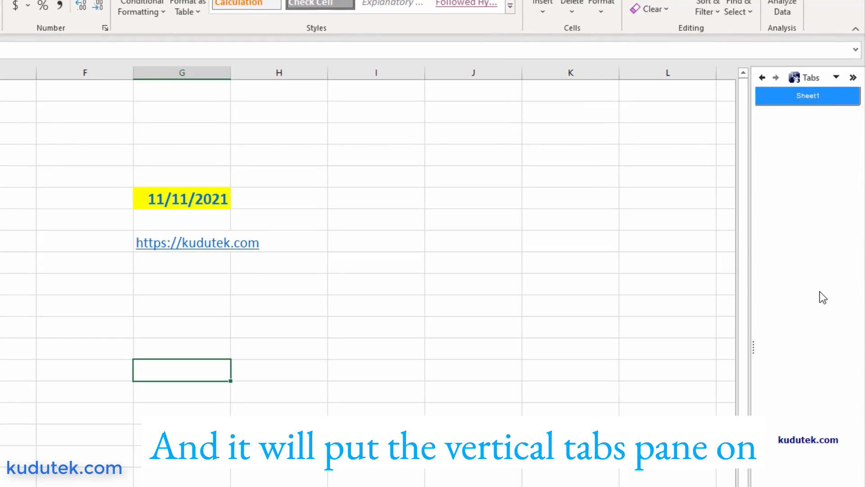
# Step: Switch the pane to the Tools calendar date picker showing November 2021
pyautogui.click(762, 78)
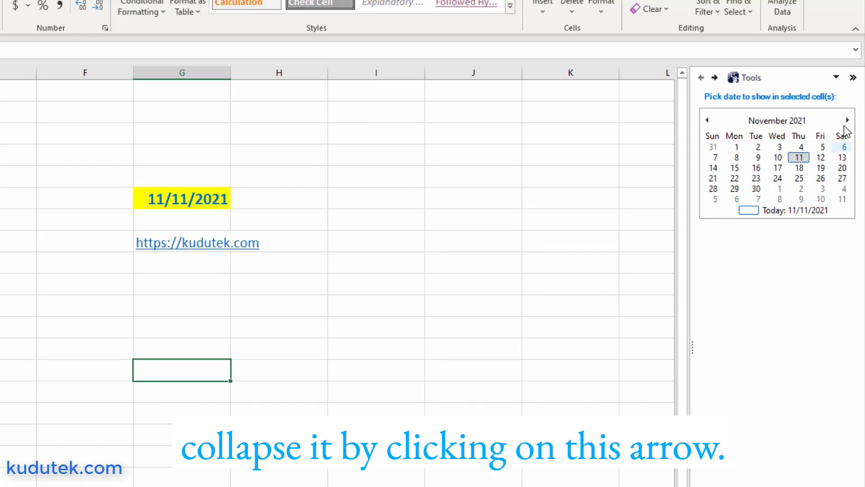
pyautogui.click(853, 78)
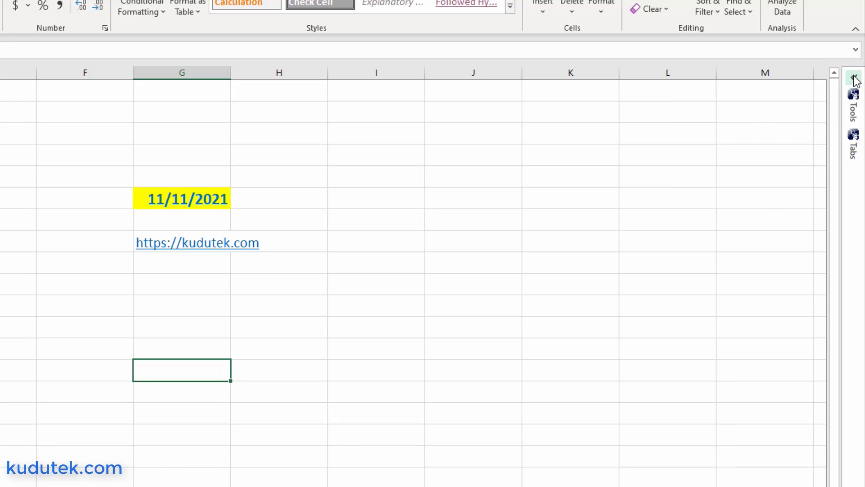
pyautogui.click(852, 77)
# Step: Delete columns F through H holding the old date and link
pyautogui.moveTo(102, 71); pyautogui.dragTo(295, 72)
pyautogui.rightClick(296, 72)
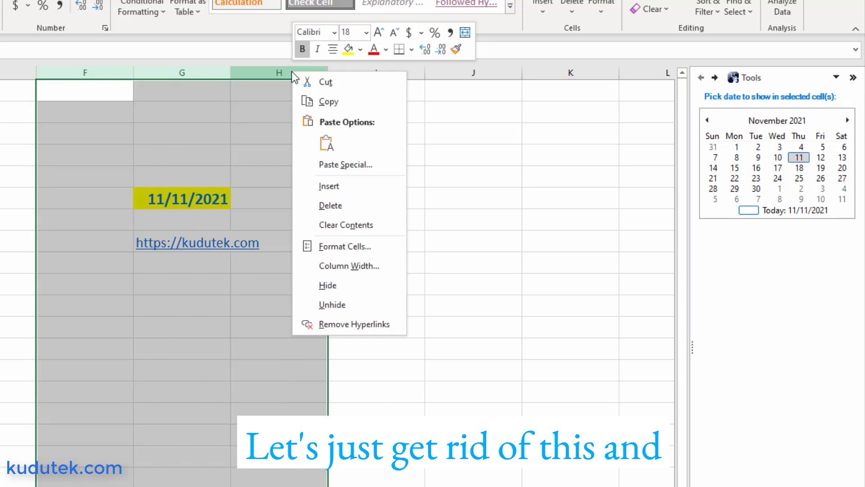
pyautogui.click(346, 212)
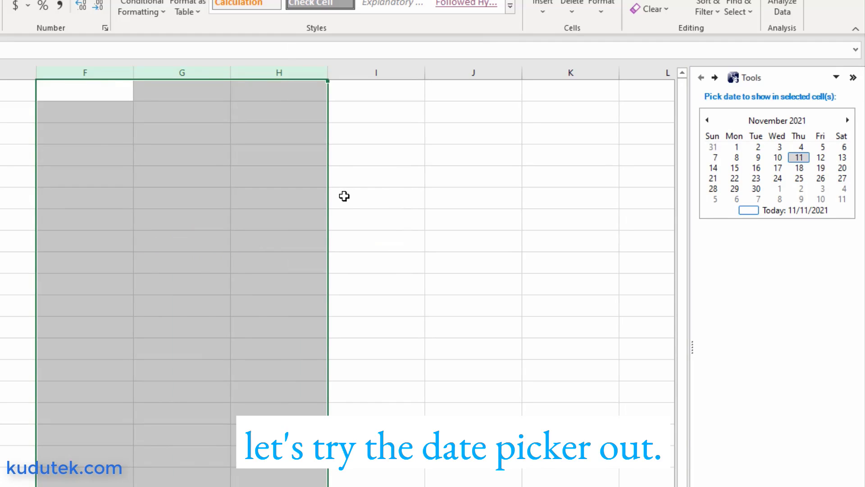
# Step: Fill two column J cells with 11/9/2021 and 11/25/2021 from the calendar
pyautogui.click(495, 150)
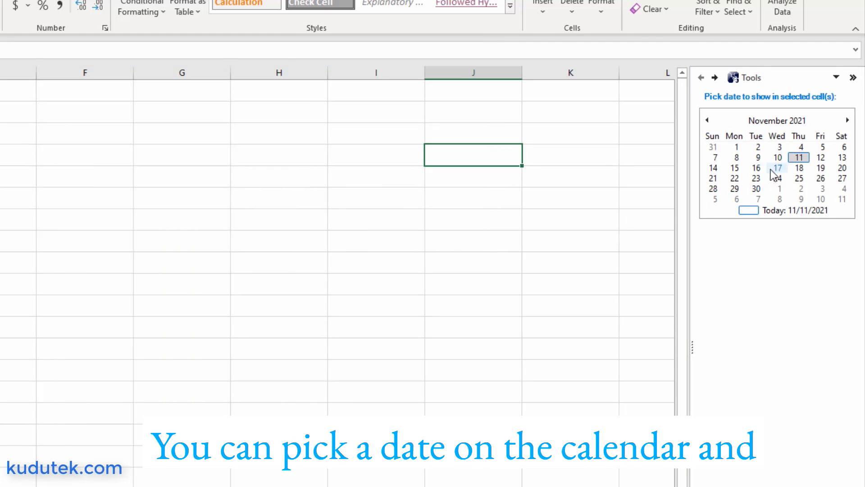
pyautogui.click(759, 157)
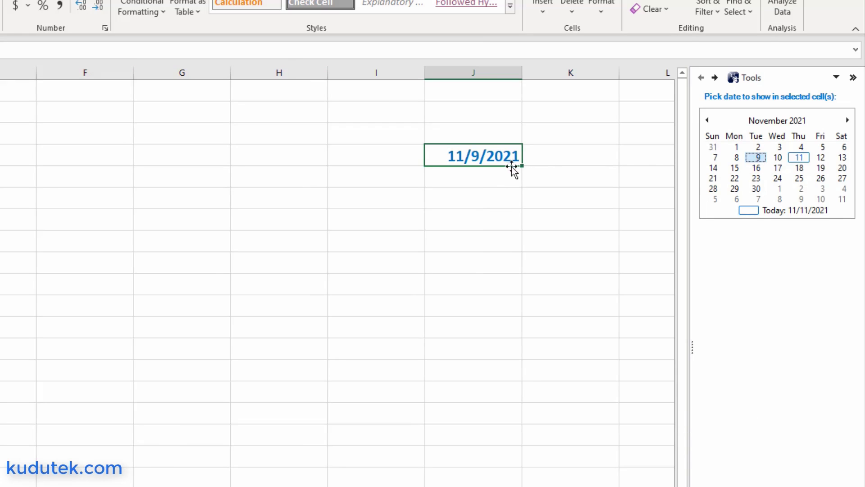
pyautogui.click(499, 181)
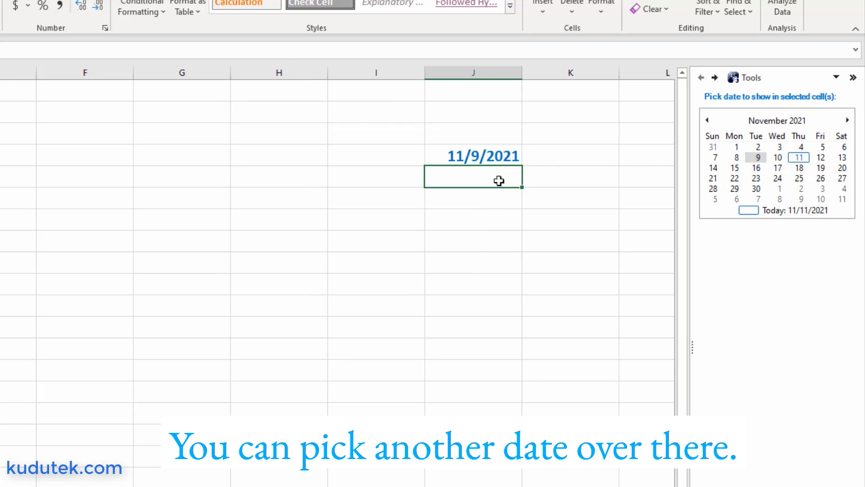
pyautogui.click(801, 179)
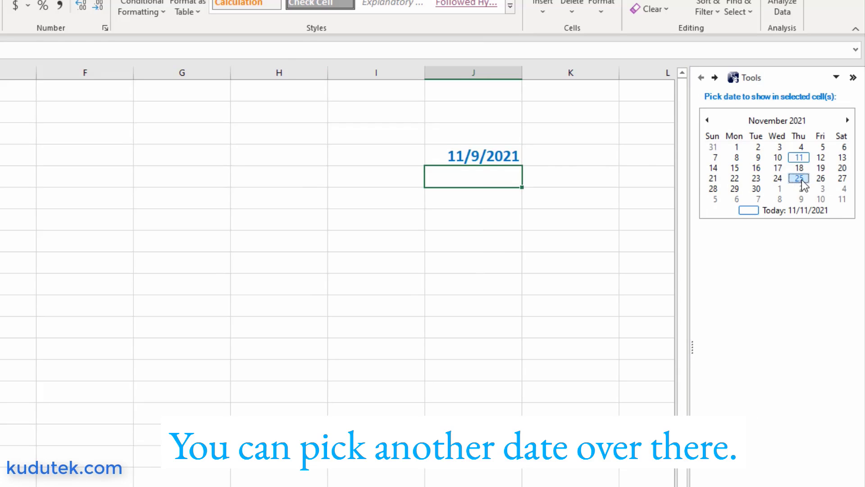
# Step: Change the 11/9/2021 cell's year to 2015, then set its day to 11/10/2015
pyautogui.click(499, 157)
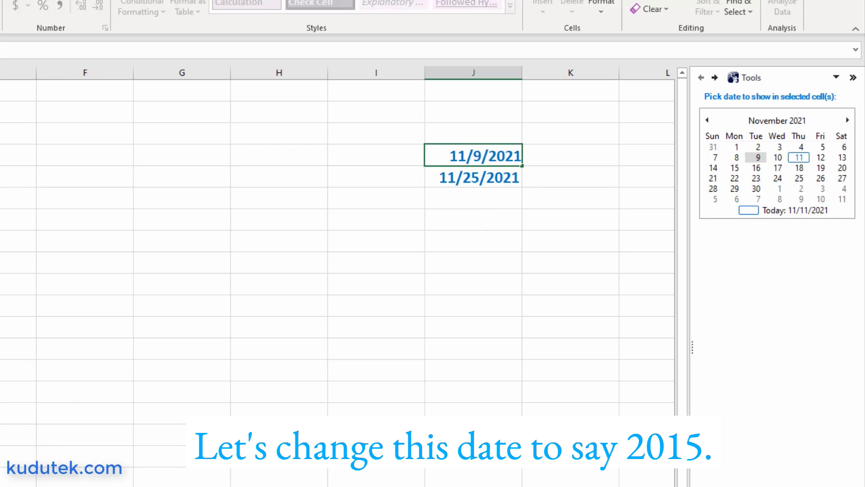
pyautogui.press('BackSpace')
pyautogui.press('BackSpace')
pyautogui.press('BackSpace')
pyautogui.write('015')
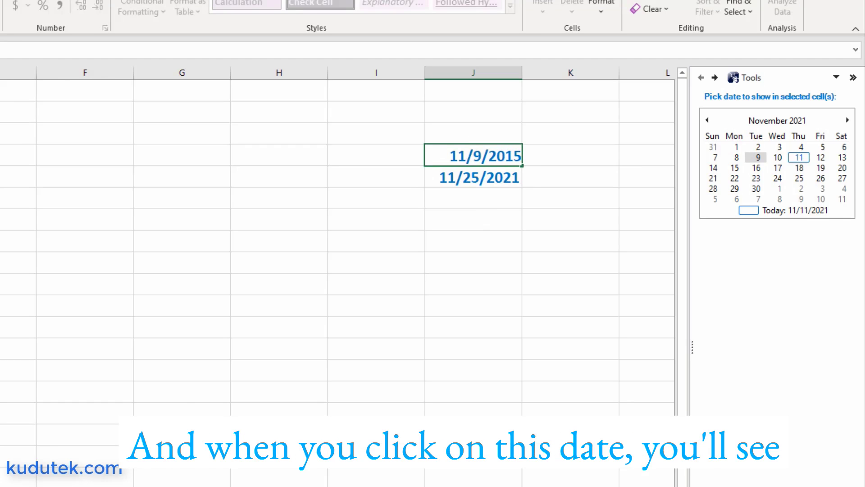
pyautogui.press('Return')
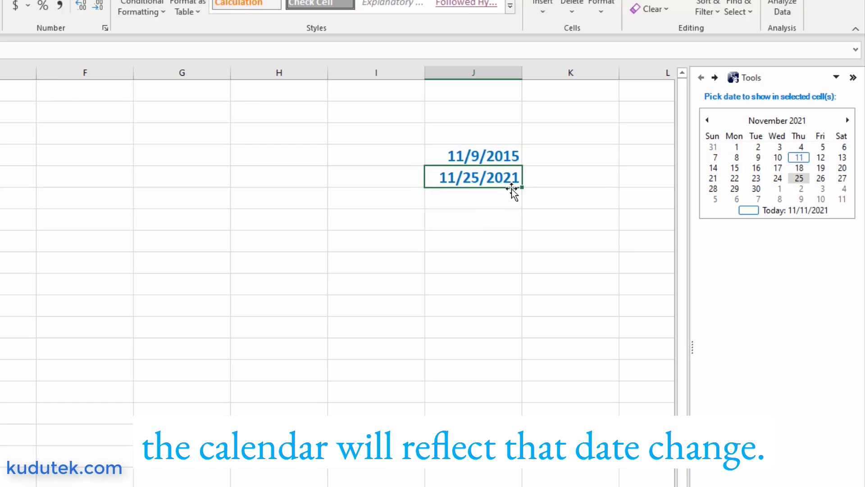
pyautogui.click(488, 156)
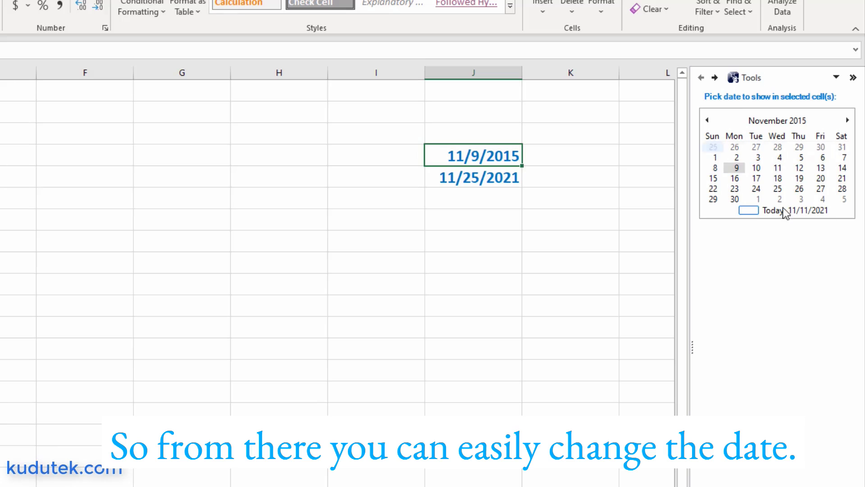
pyautogui.click(757, 168)
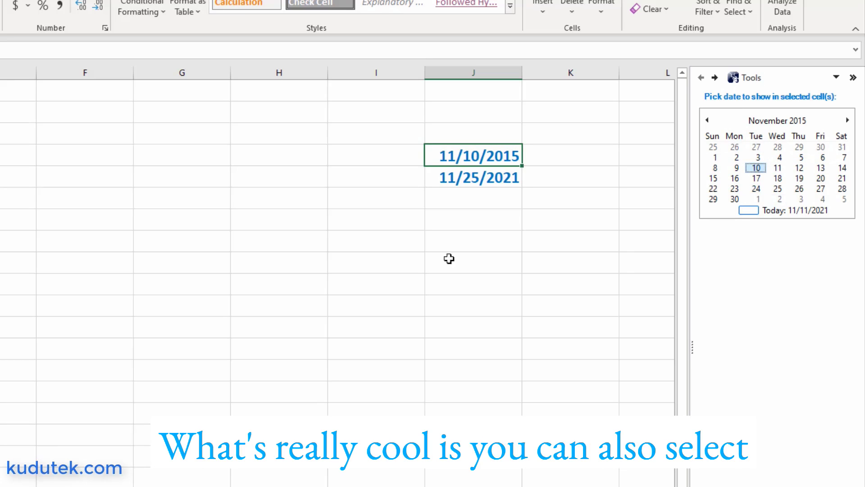
# Step: Fill F2:L8 with 11/24/2015 using the calendar
pyautogui.click(494, 240)
pyautogui.moveTo(62, 113); pyautogui.dragTo(671, 239)
pyautogui.click(757, 189)
# Step: Set H5:H8 to 10/30/2015 and F4 to 11/3/2015
pyautogui.click(381, 306)
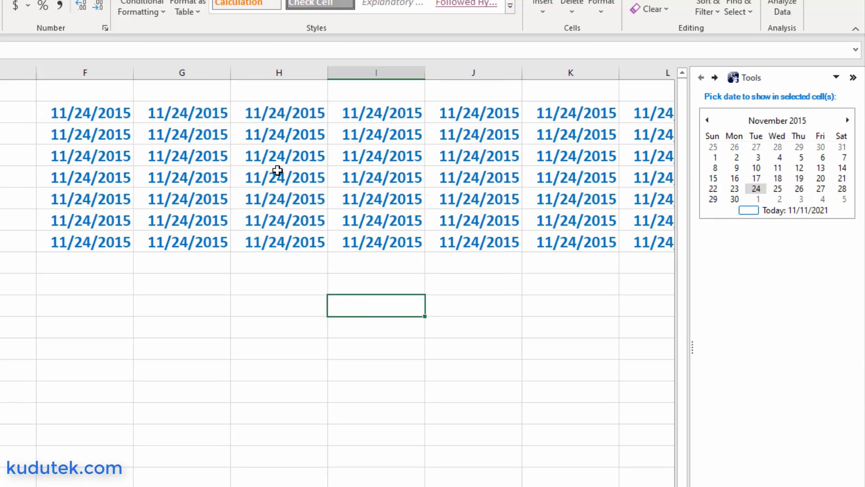
pyautogui.moveTo(276, 171); pyautogui.dragTo(279, 242)
pyautogui.click(821, 147)
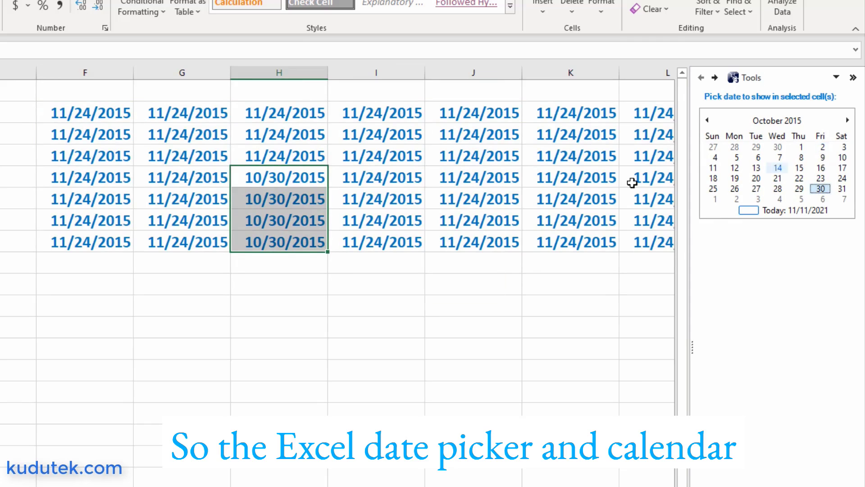
pyautogui.click(92, 158)
pyautogui.click(756, 157)
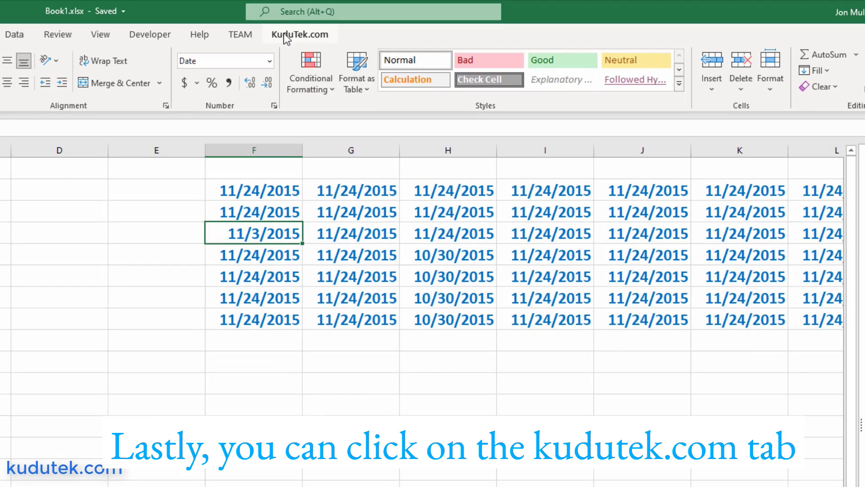
# Step: Enable Vertical Tabs on the KuduTek.com ribbon and view the About dialog showing version 1.0.3.2
pyautogui.click(285, 35)
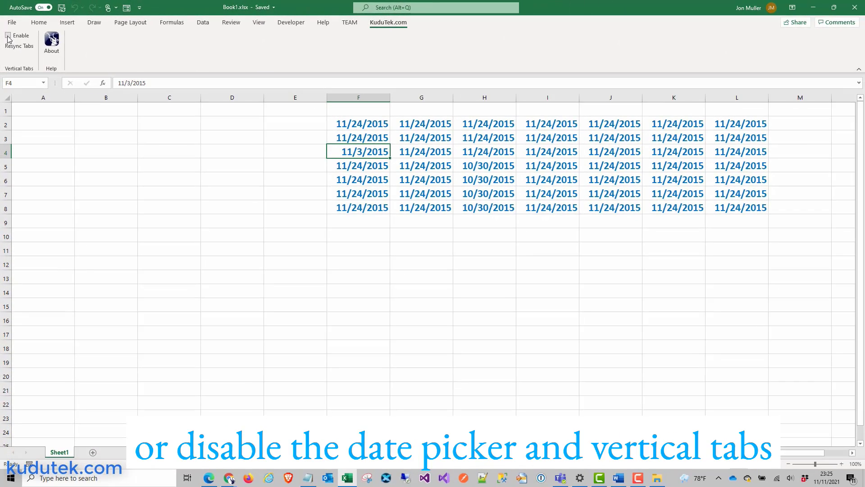
pyautogui.click(8, 36)
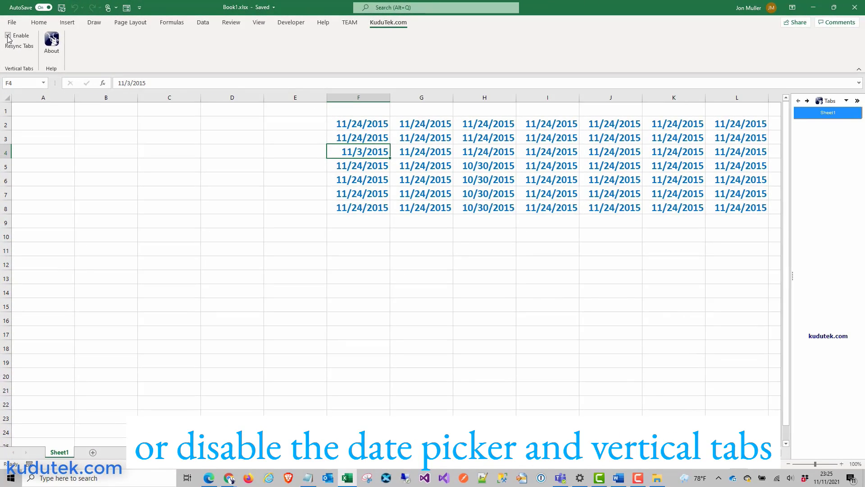
pyautogui.click(807, 100)
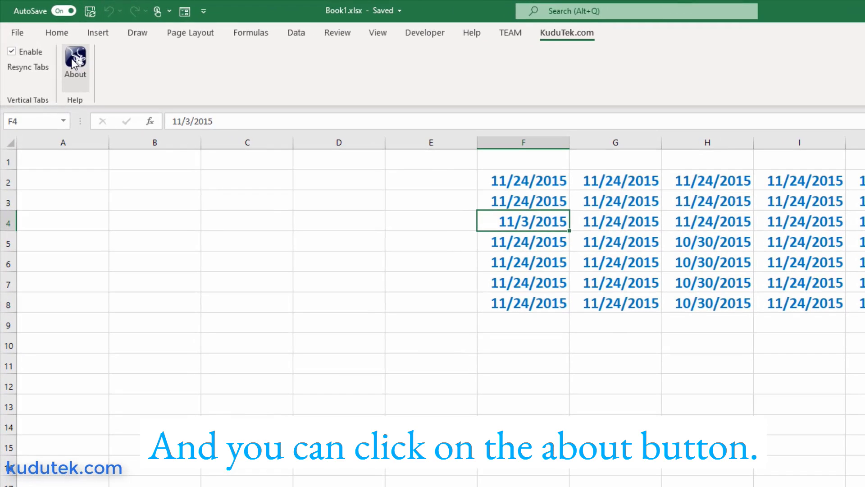
pyautogui.click(56, 45)
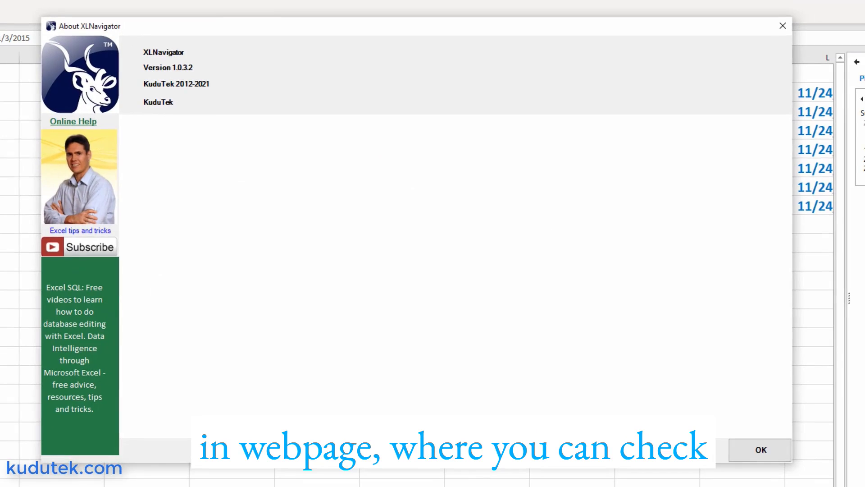